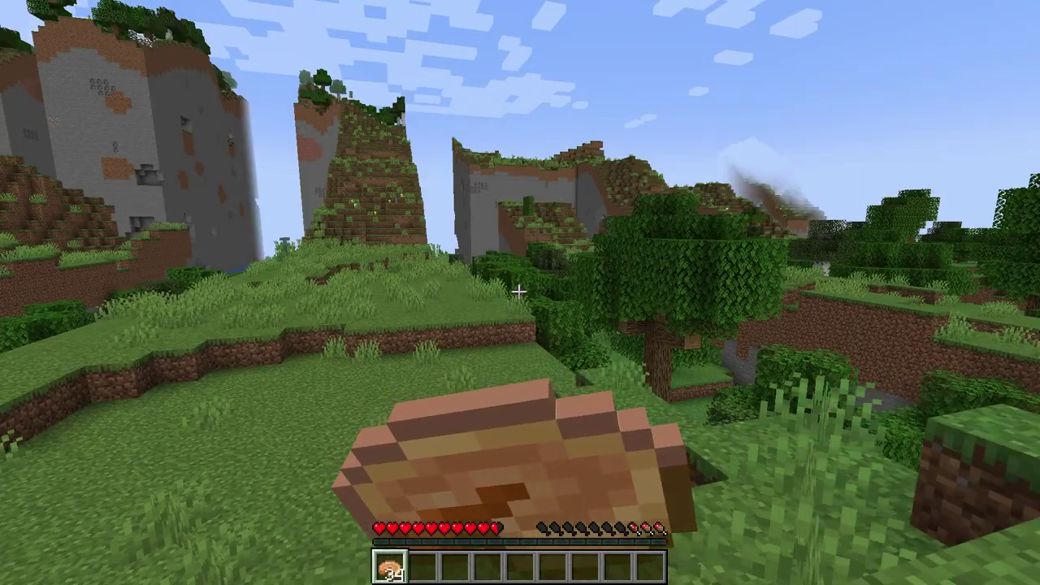
Step: Eat the held pumpkin pie and walk across the savanna to test weight
{"action": "right_click", "coordinate": [519, 291]}
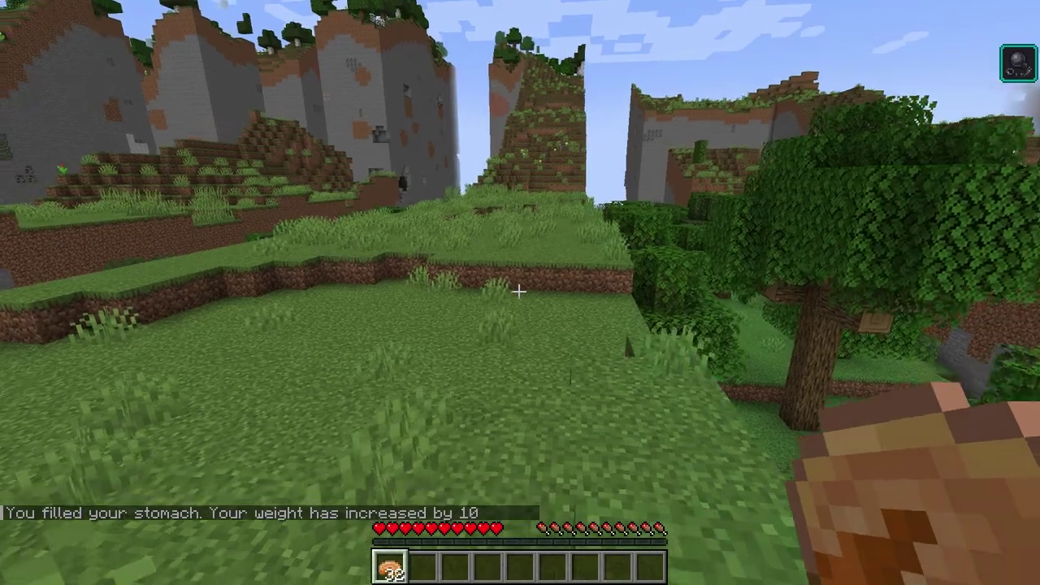
{"action": "key", "text": "w"}
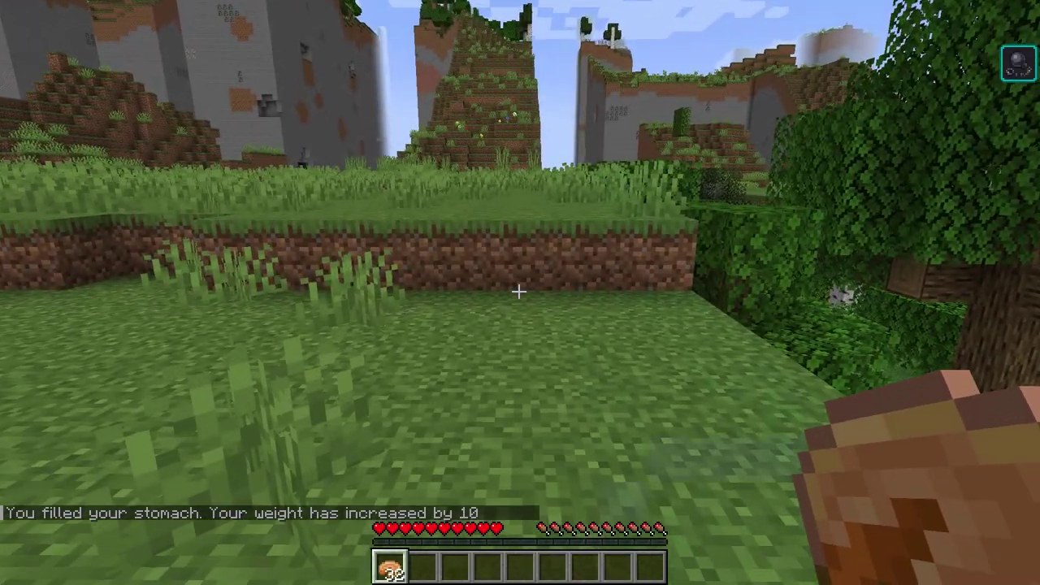
{"action": "key", "text": "e"}
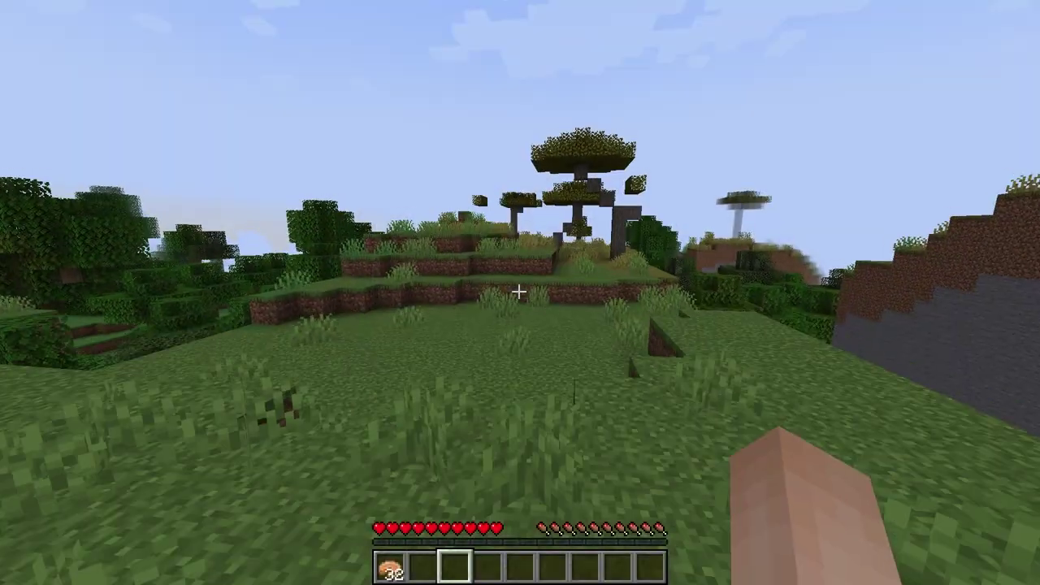
{"action": "key", "text": "w"}
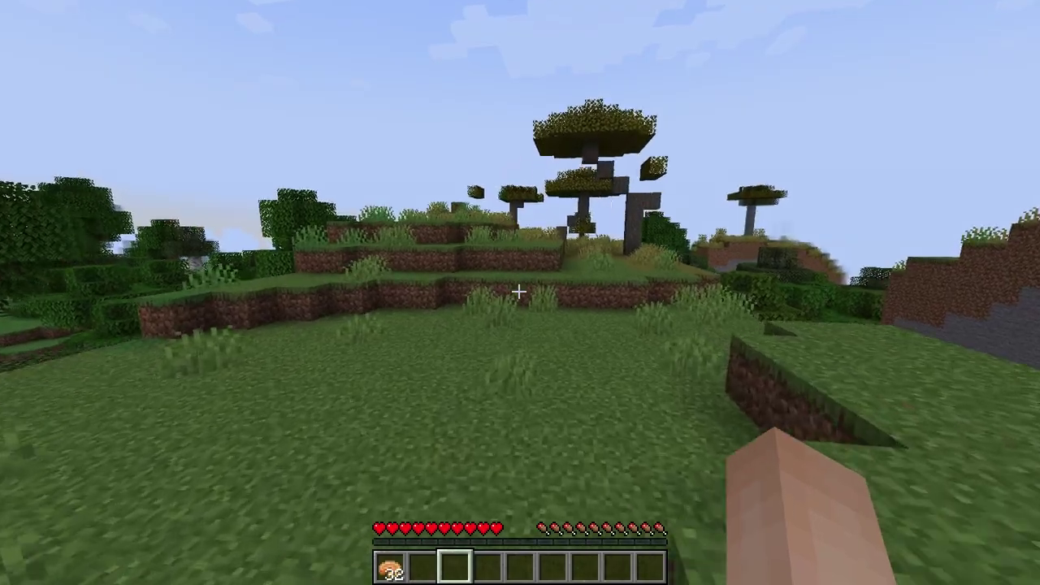
Step: Run /weight in chat to show the player's current weight of 0/100
{"action": "key", "text": "w"}
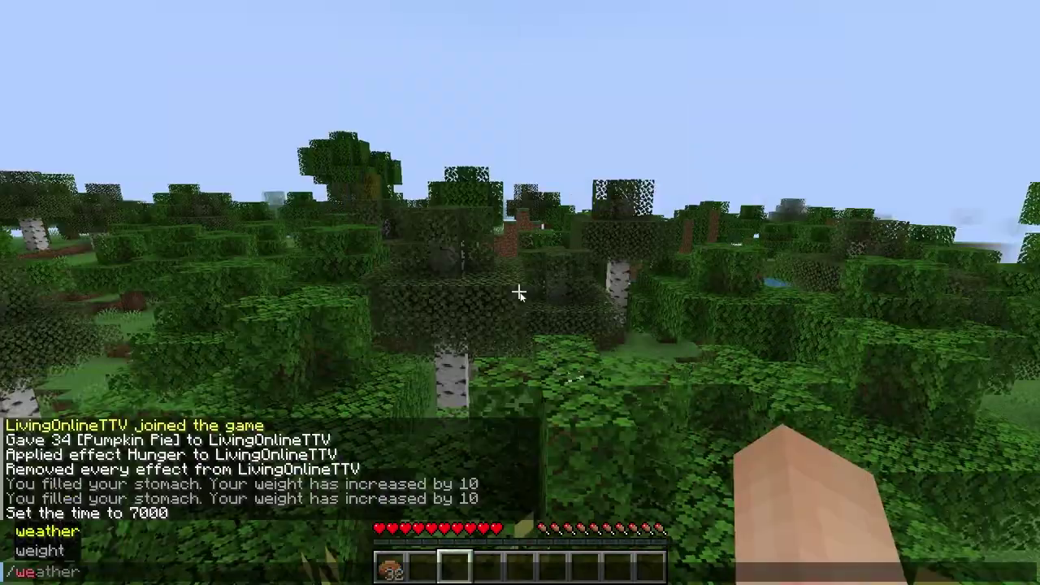
{"action": "type", "text": "ight"}
{"action": "key", "text": "Return"}
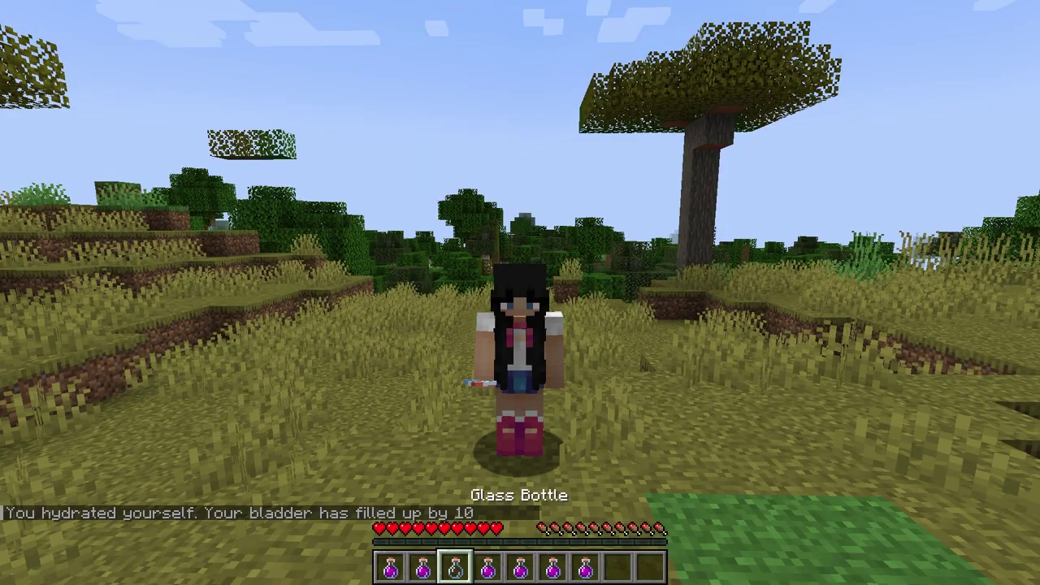
Step: Drink a potion from the hotbar to fill the bladder
{"action": "scroll", "coordinate": [520, 292], "scroll_direction": "down", "scroll_amount": 1}
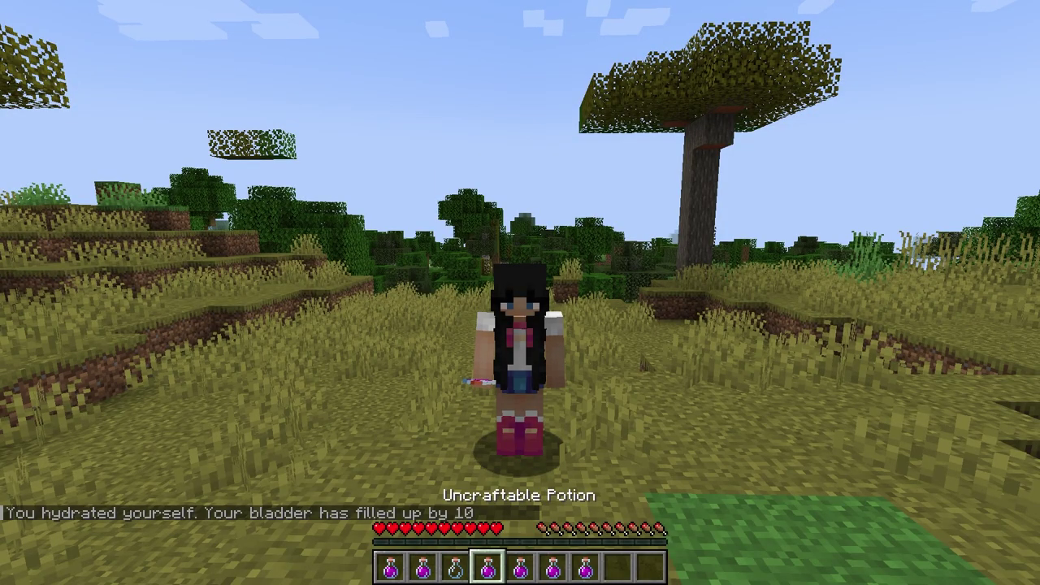
{"action": "right_click", "coordinate": [520, 293]}
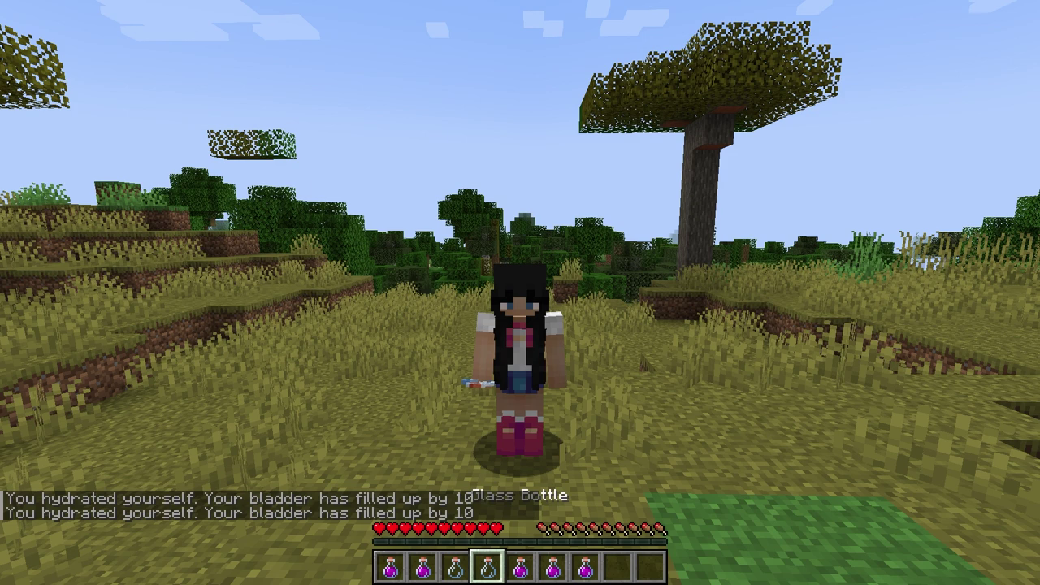
{"action": "scroll", "coordinate": [520, 293], "scroll_direction": "down", "scroll_amount": 1}
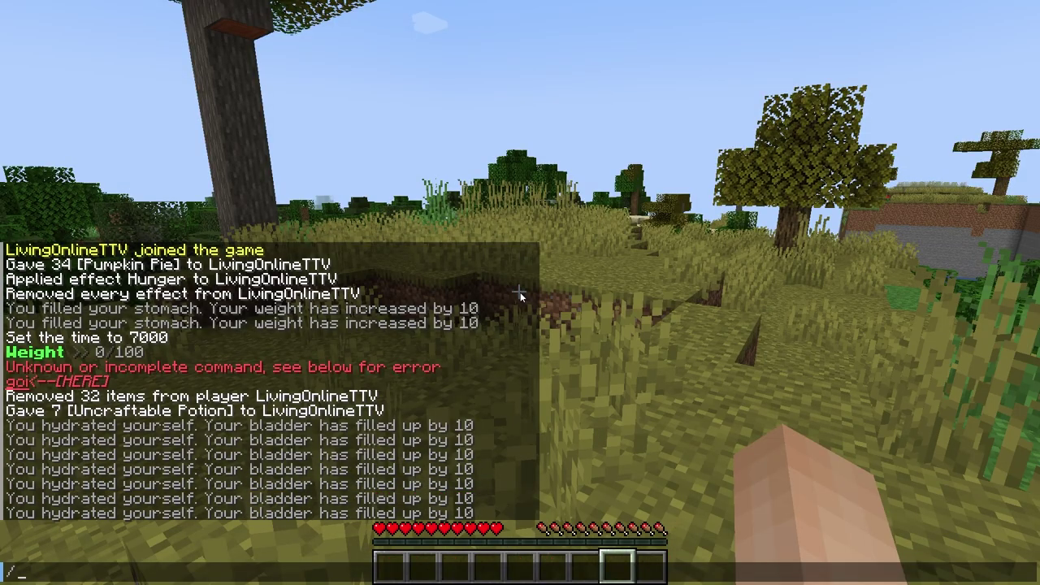
Step: Try /usebathroom, then crouch on the cauldron to empty the bladder
{"action": "type", "text": "usebathroom"}
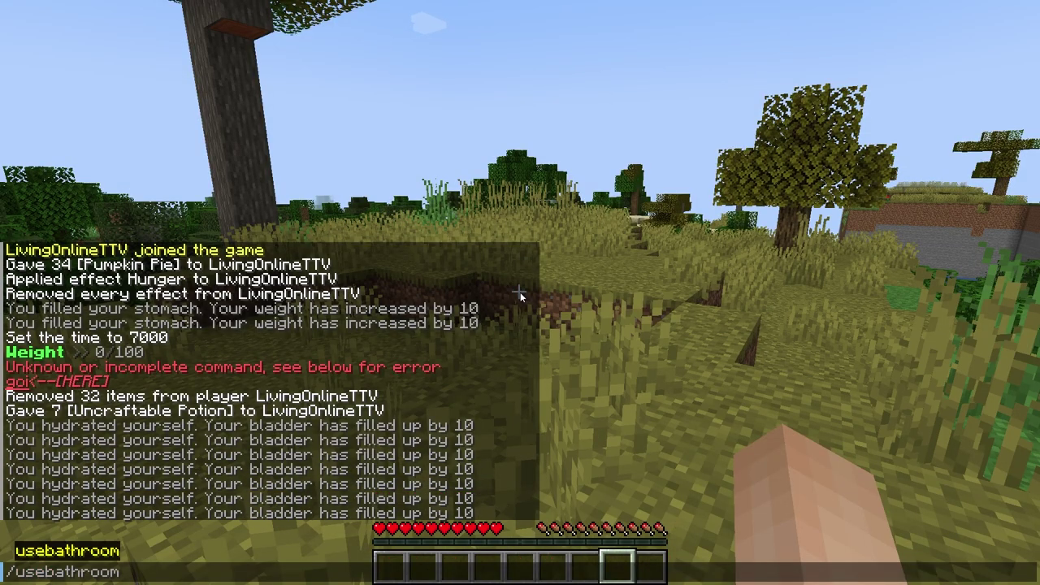
{"action": "key", "text": "Return"}
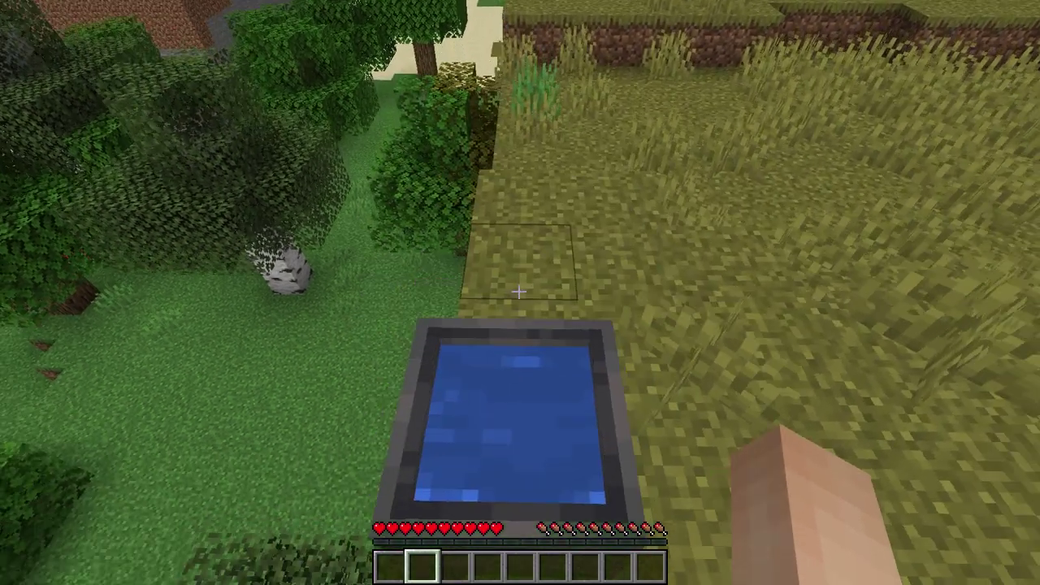
{"action": "key", "text": "shift"}
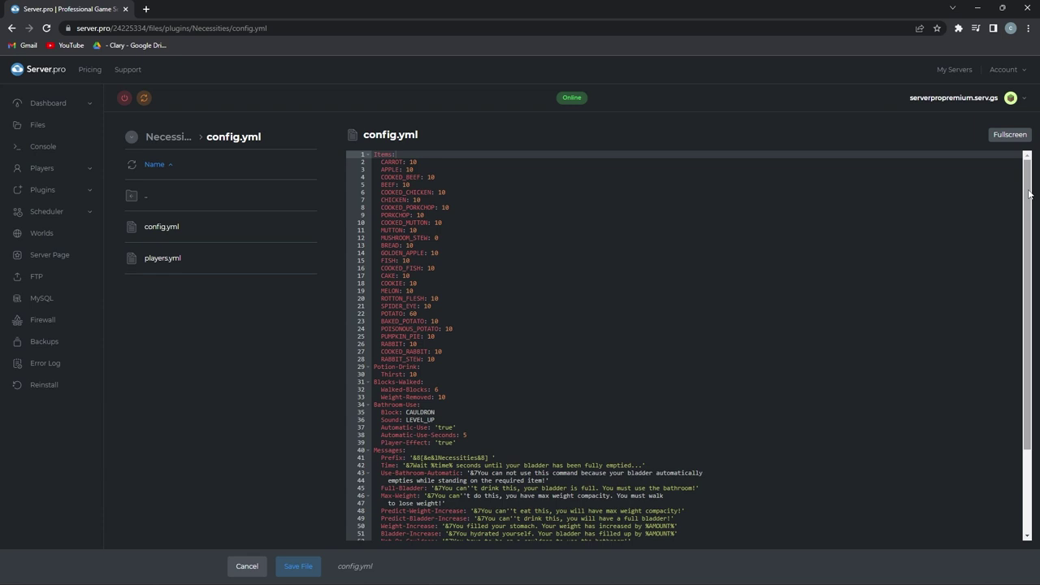
{"action": "scroll", "coordinate": [1029, 193], "scroll_direction": "down", "scroll_amount": 5}
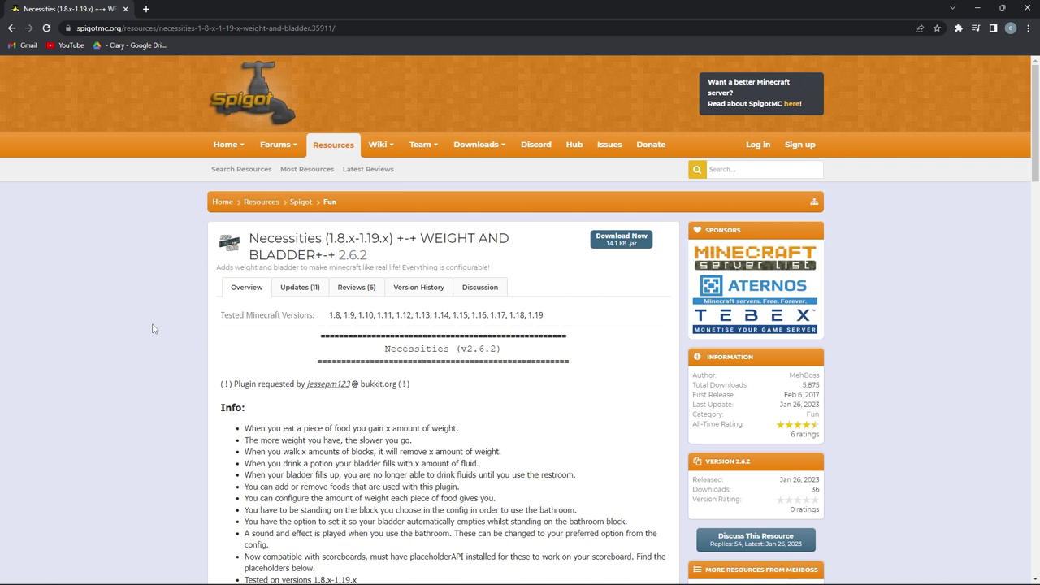
Step: Download Necessities(v2.6.2).jar from SpigotMC and drag it onto the desktop
{"action": "left_click", "coordinate": [603, 249]}
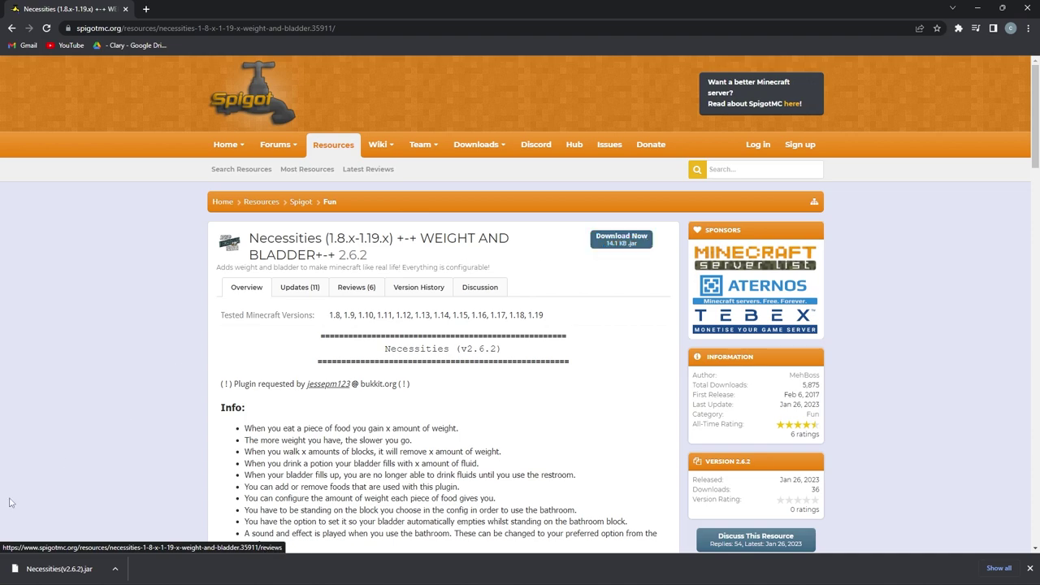
{"action": "left_click_drag", "start_coordinate": [40, 569], "coordinate": [510, 276]}
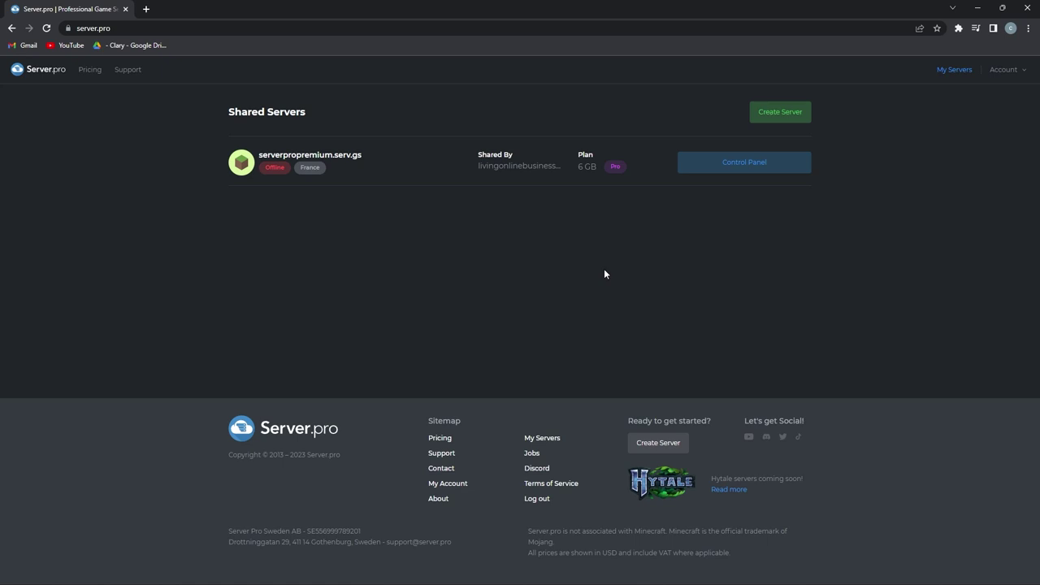
Step: Open the shared server's control panel and highlight its Paper 1.19.2 server type
{"action": "left_click", "coordinate": [722, 166]}
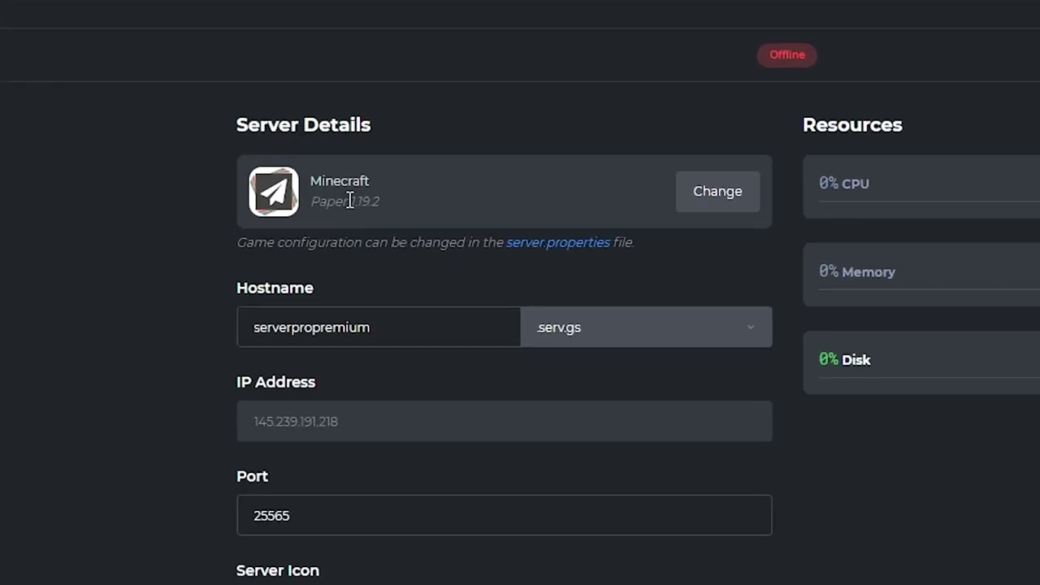
{"action": "left_click_drag", "start_coordinate": [335, 173], "coordinate": [315, 175]}
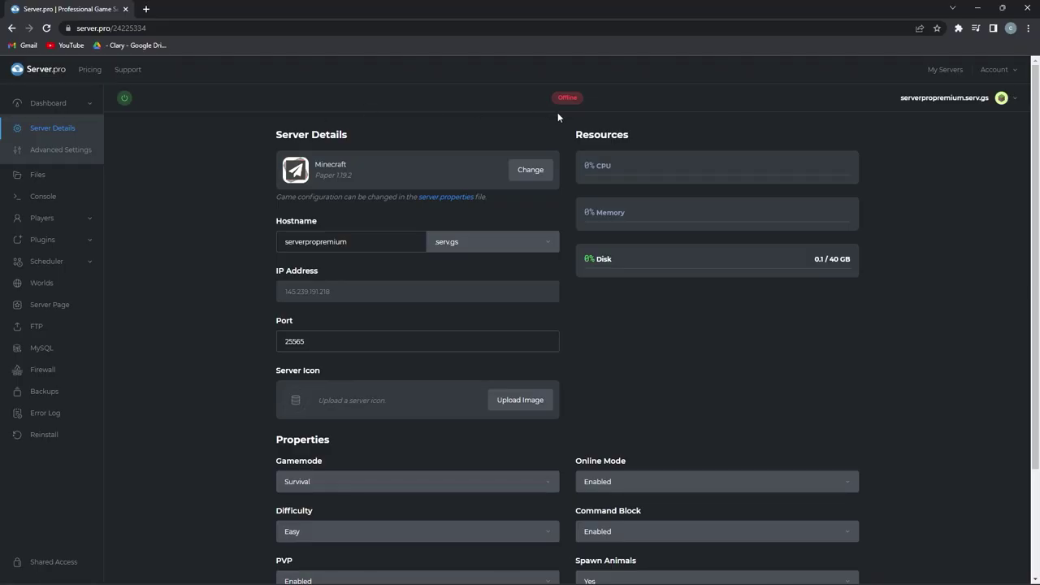
Step: Upload Necessities(v2.6.2).jar into the server's plugins folder alongside bStats
{"action": "left_click", "coordinate": [77, 174]}
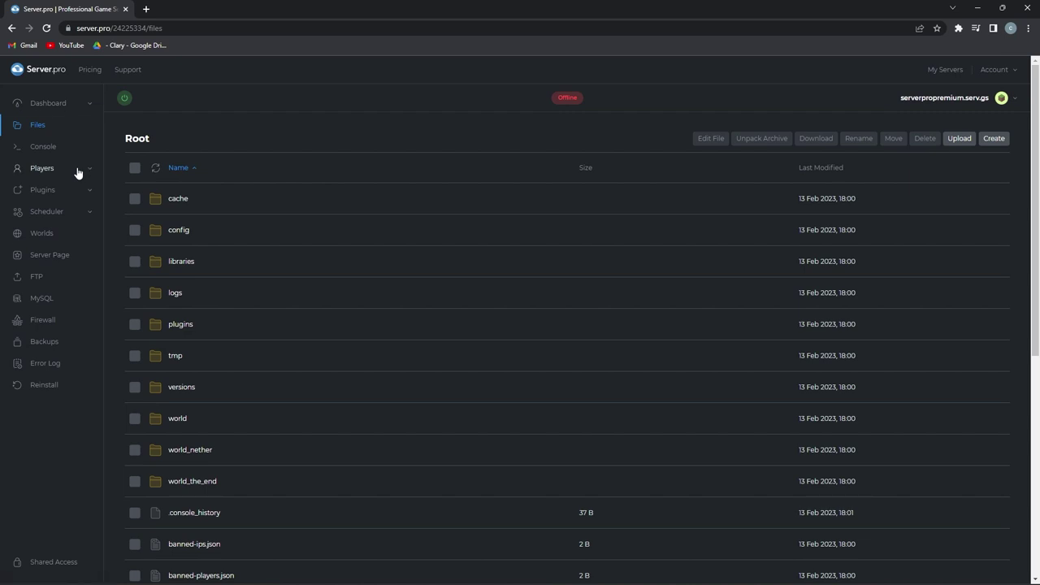
{"action": "left_click", "coordinate": [181, 324]}
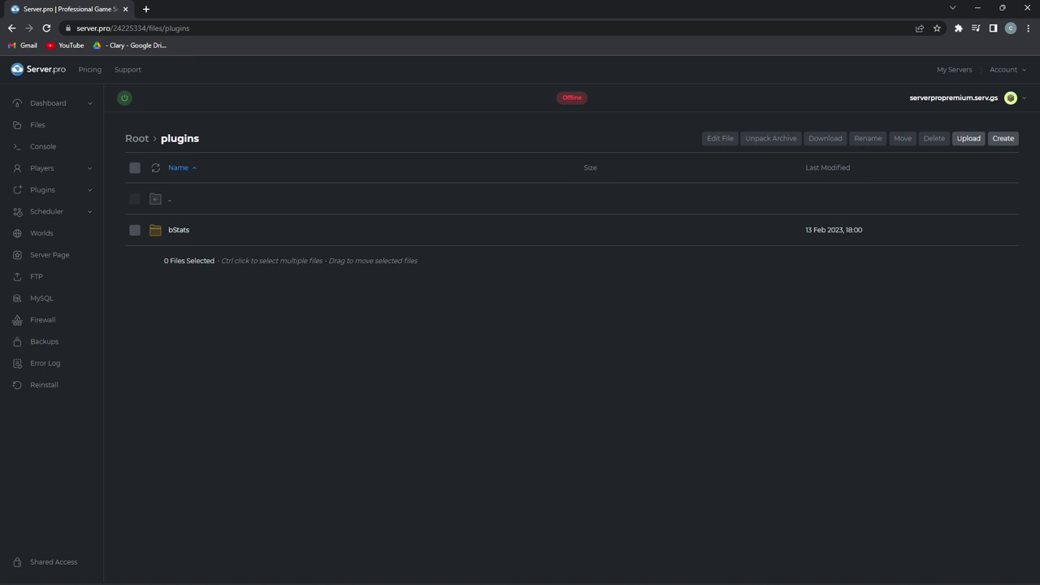
{"action": "left_click_drag", "start_coordinate": [0, 297], "coordinate": [287, 255]}
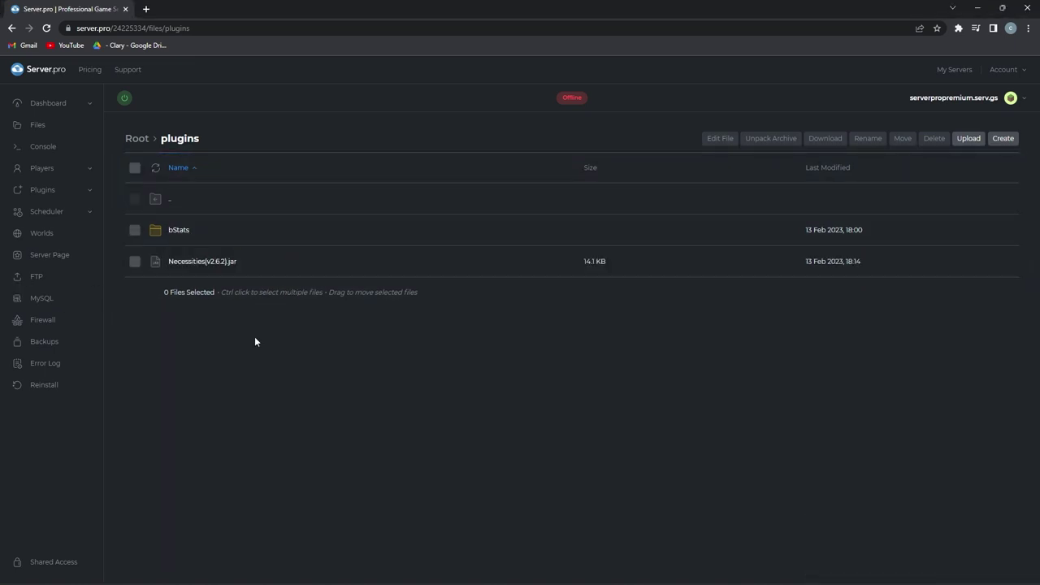
Step: Start the server, confirm Necessities v2.6.2 enabling in the console, then view Server Details
{"action": "left_click", "coordinate": [124, 98]}
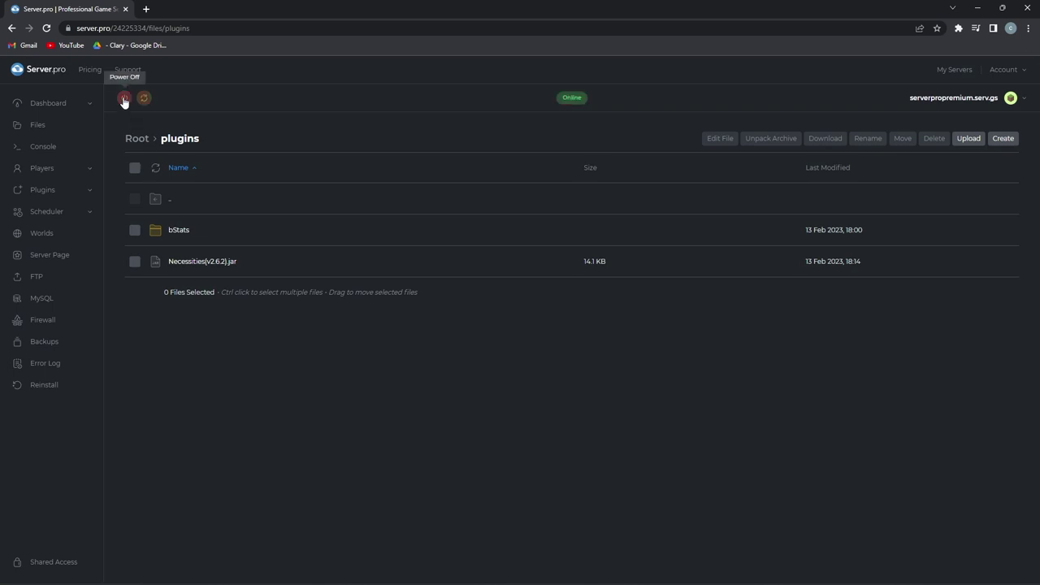
{"action": "left_click", "coordinate": [45, 147]}
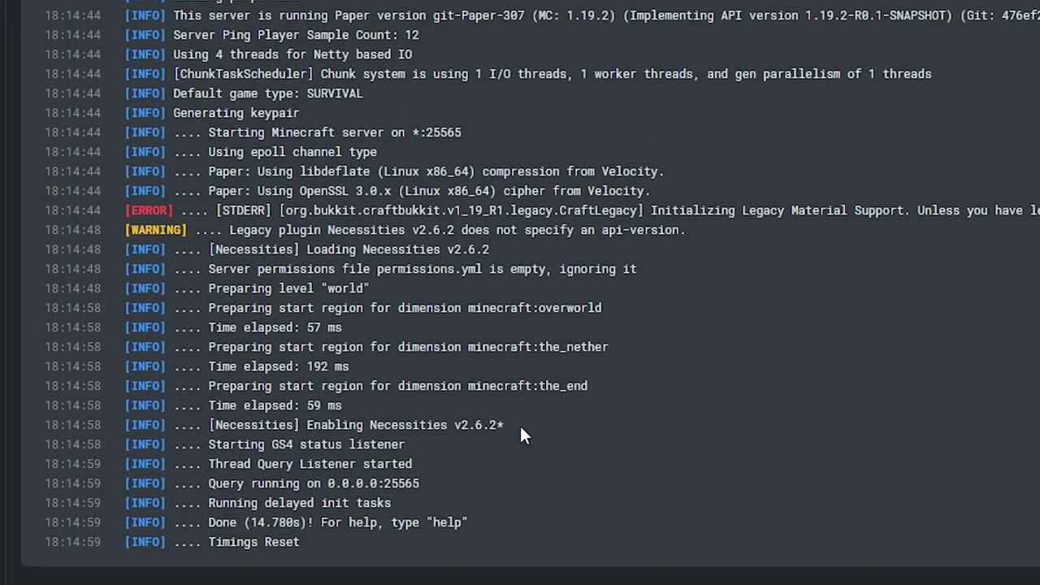
{"action": "left_click_drag", "start_coordinate": [521, 429], "coordinate": [212, 431]}
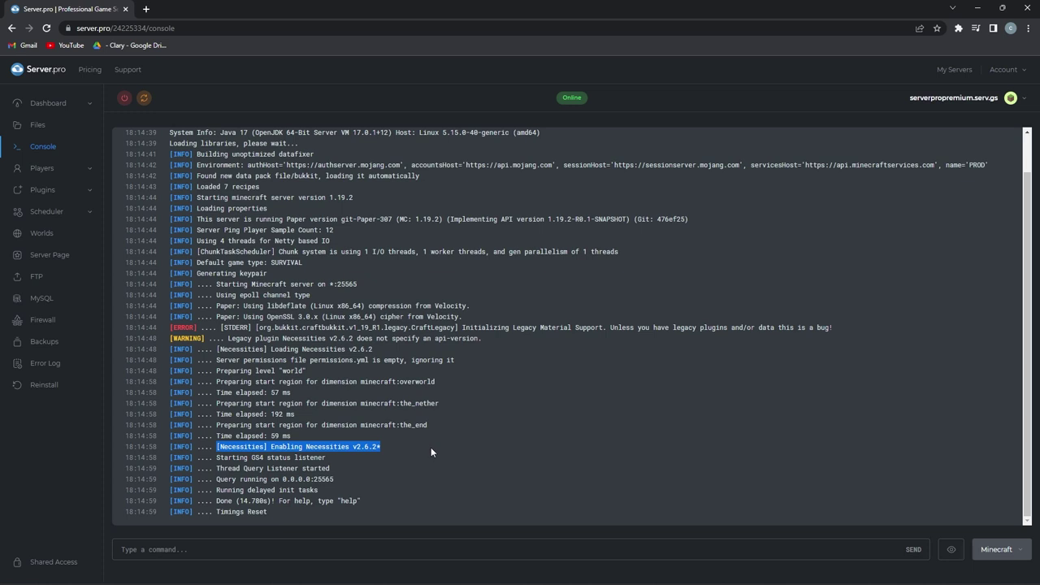
{"action": "left_click", "coordinate": [81, 103]}
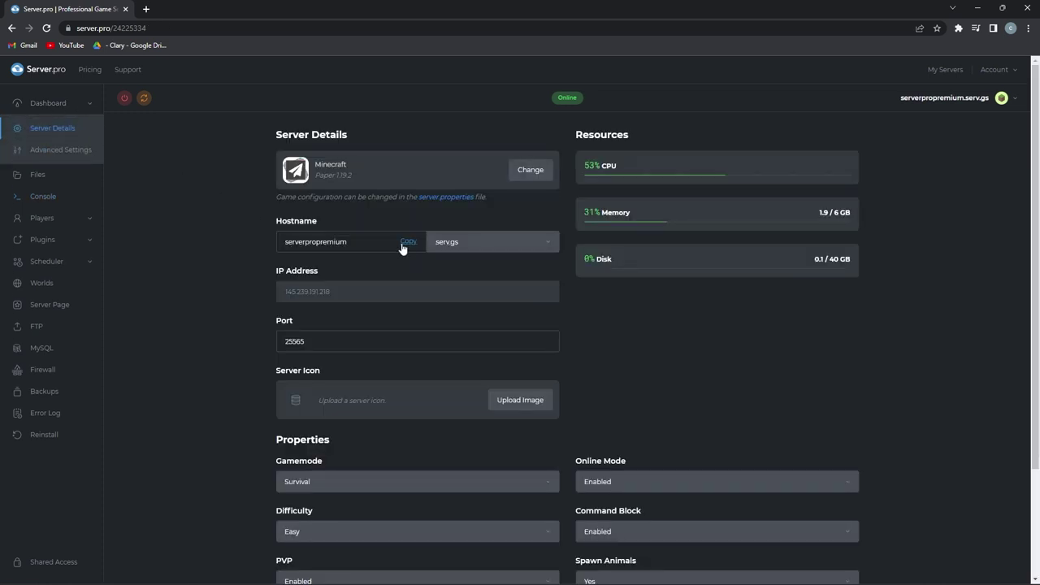
Step: Copy the server hostname and add it as a new Minecraft multiplayer server address
{"action": "left_click", "coordinate": [408, 244]}
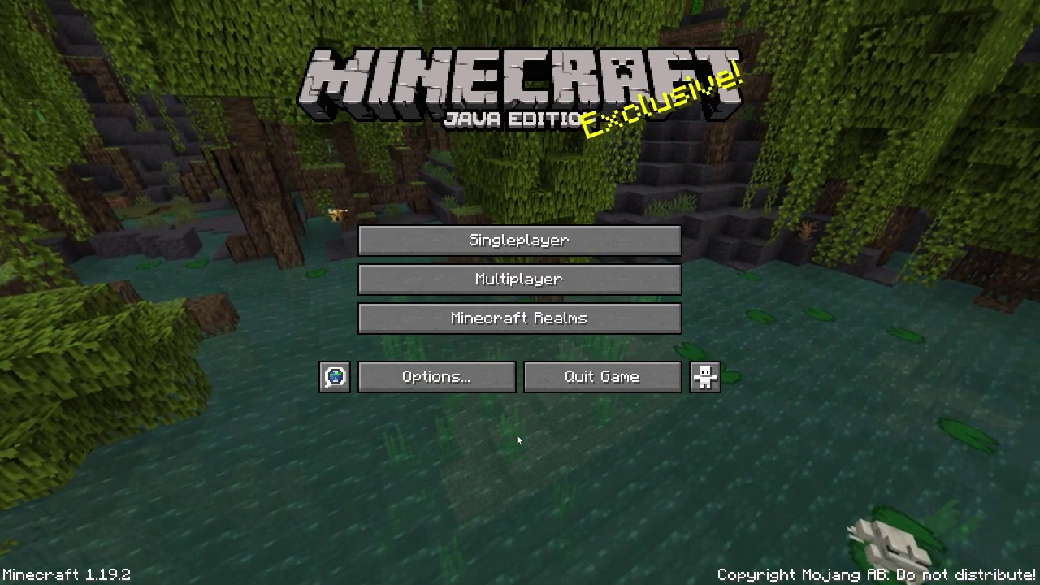
{"action": "left_click", "coordinate": [505, 279]}
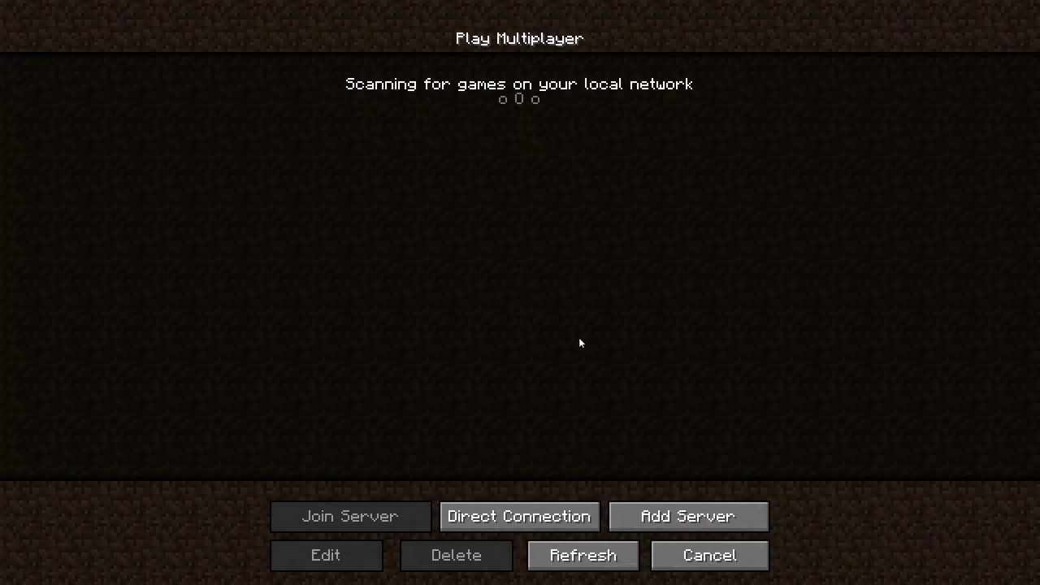
{"action": "left_click", "coordinate": [699, 504]}
{"action": "left_click", "coordinate": [407, 197]}
{"action": "key", "text": "ctrl+v"}
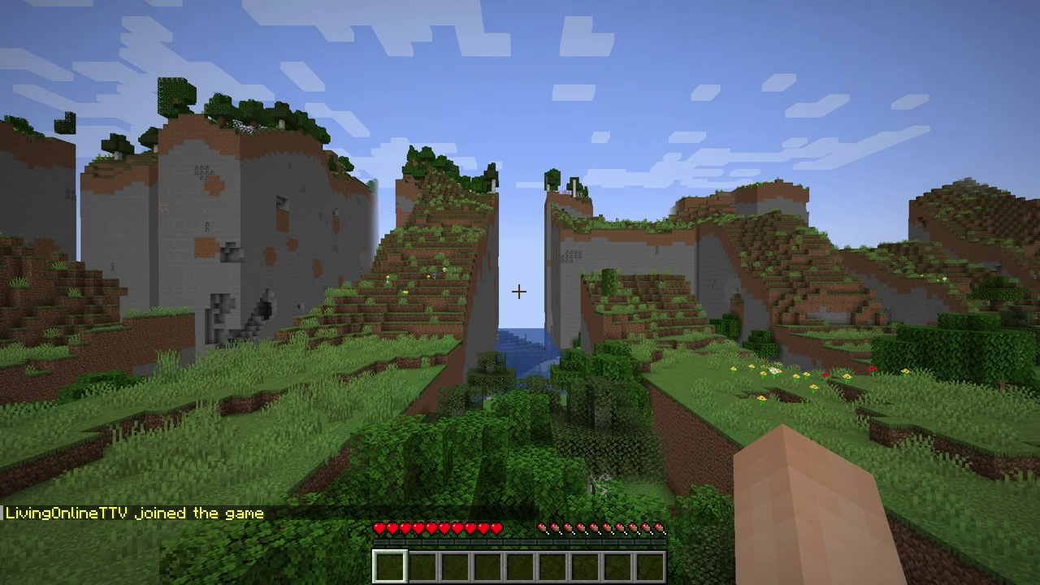
Step: Type /necessities in chat and autocomplete it to check the plugin's command suggestions
{"action": "key", "text": "slash"}
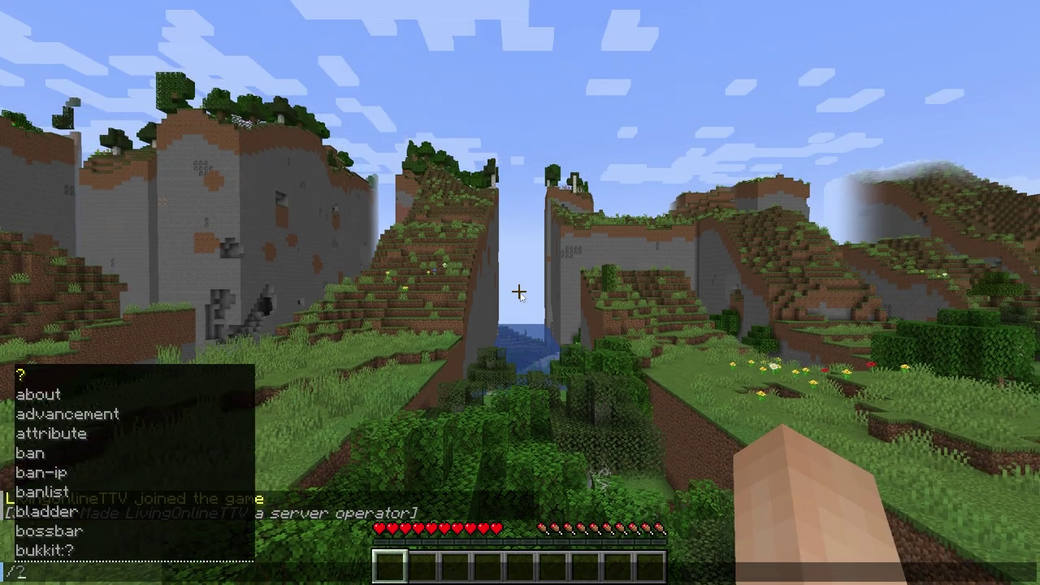
{"action": "type", "text": "necessities"}
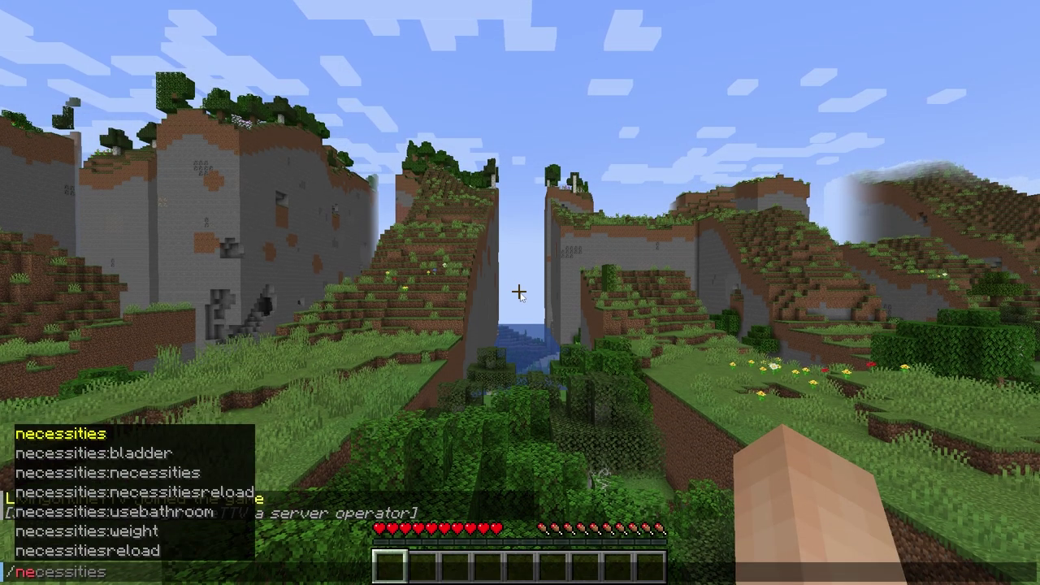
{"action": "key", "text": "Tab"}
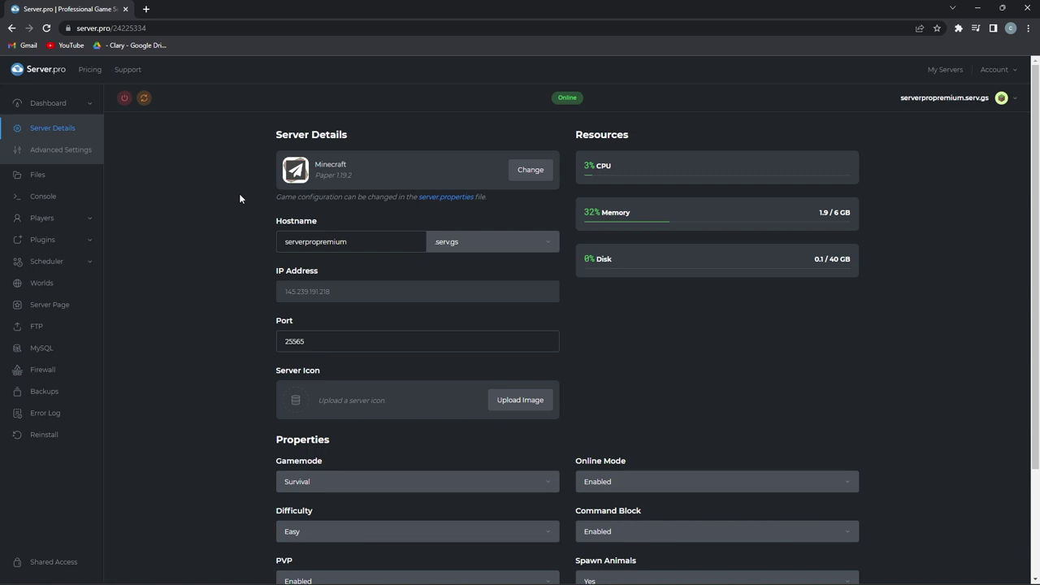
Step: Open plugins > Necessities > config.yml in the Server.pro file editor
{"action": "left_click", "coordinate": [62, 177]}
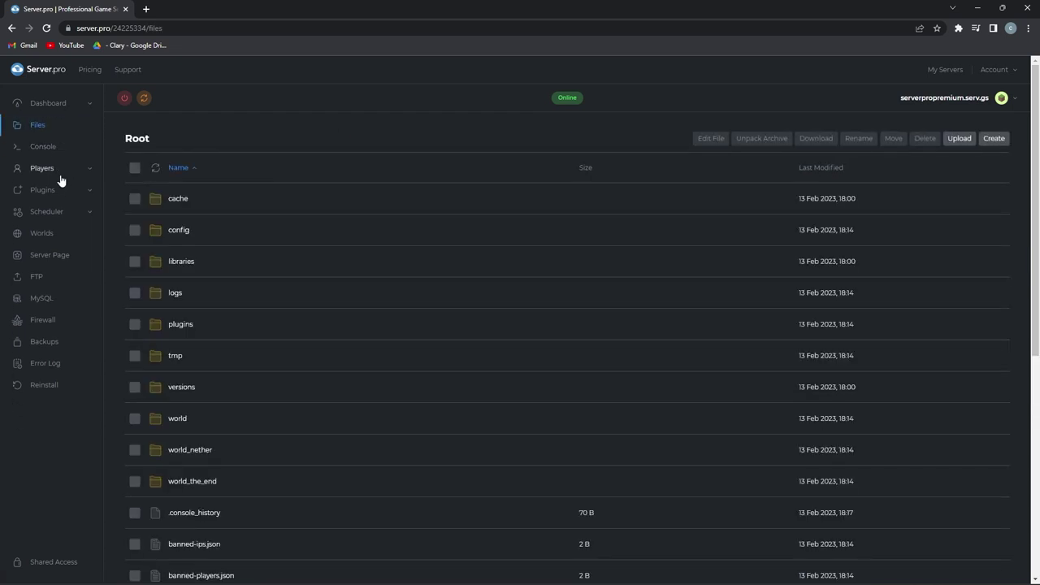
{"action": "double_click", "coordinate": [179, 324]}
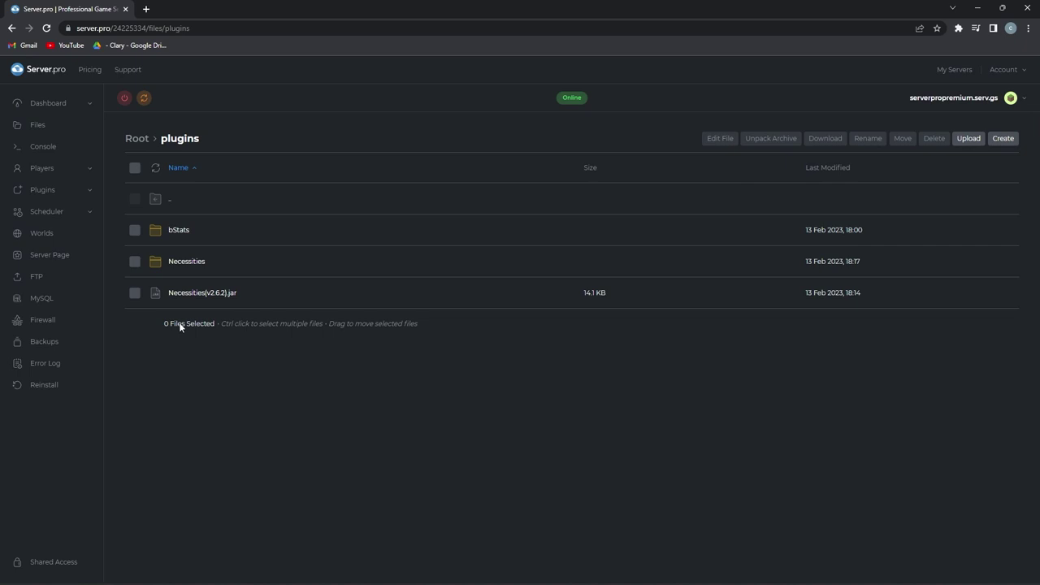
{"action": "double_click", "coordinate": [186, 261]}
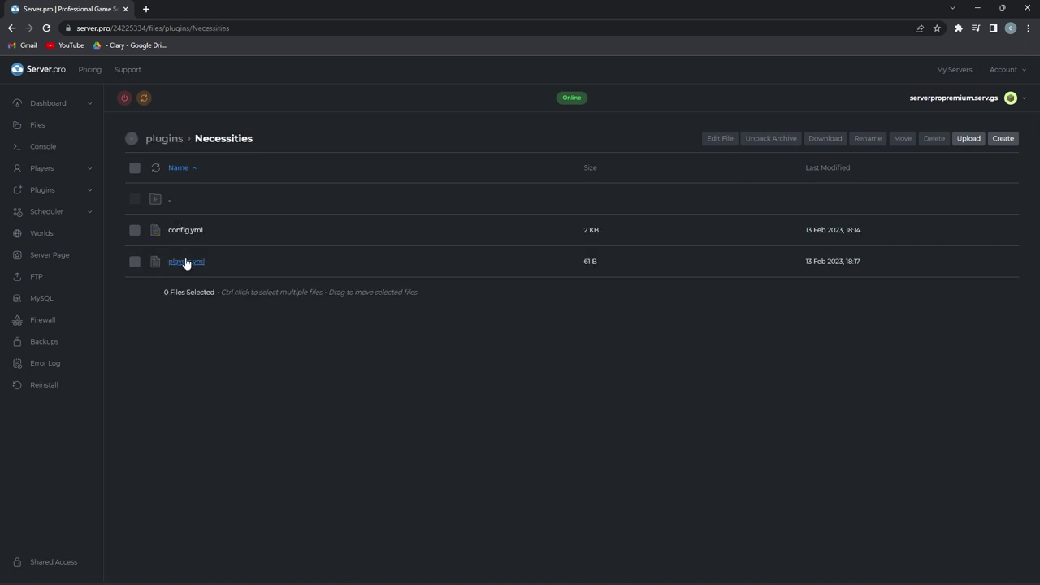
{"action": "double_click", "coordinate": [188, 230]}
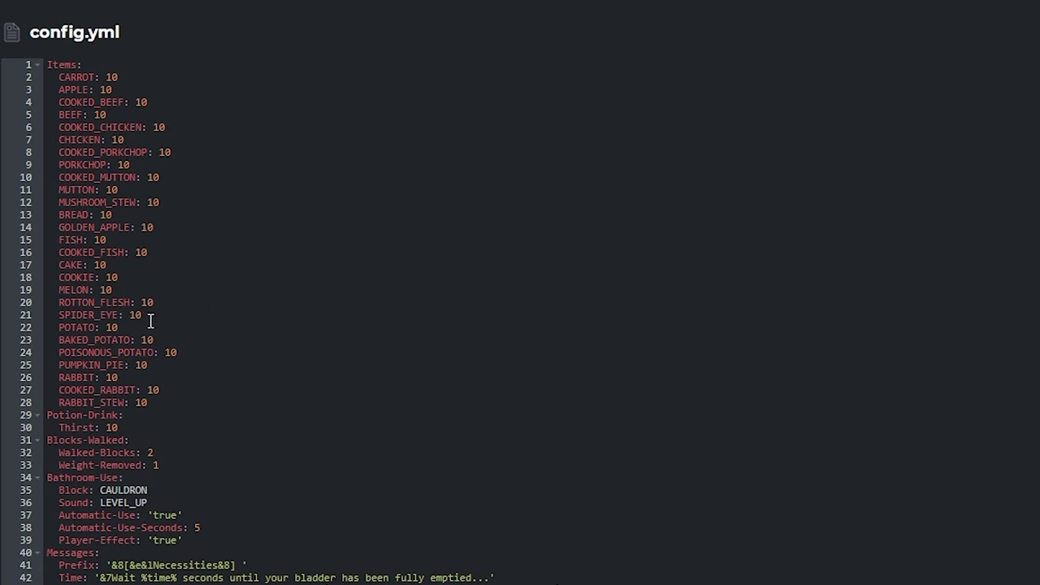
Step: Change POTATO to 60 and trim the MUSHROOM_STEW value's first digit
{"action": "double_click", "coordinate": [111, 327]}
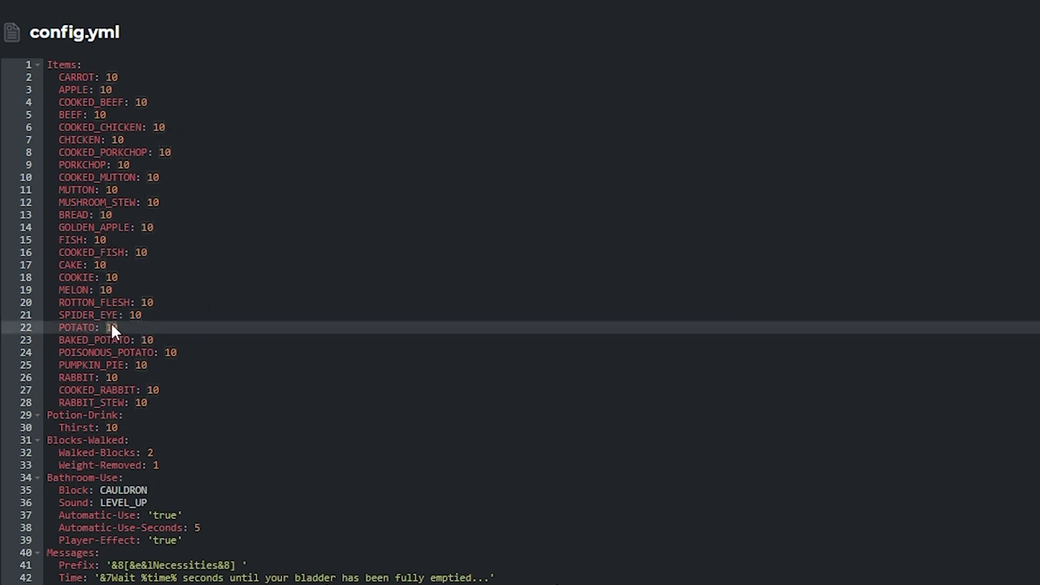
{"action": "type", "text": "60"}
{"action": "left_click", "coordinate": [148, 204]}
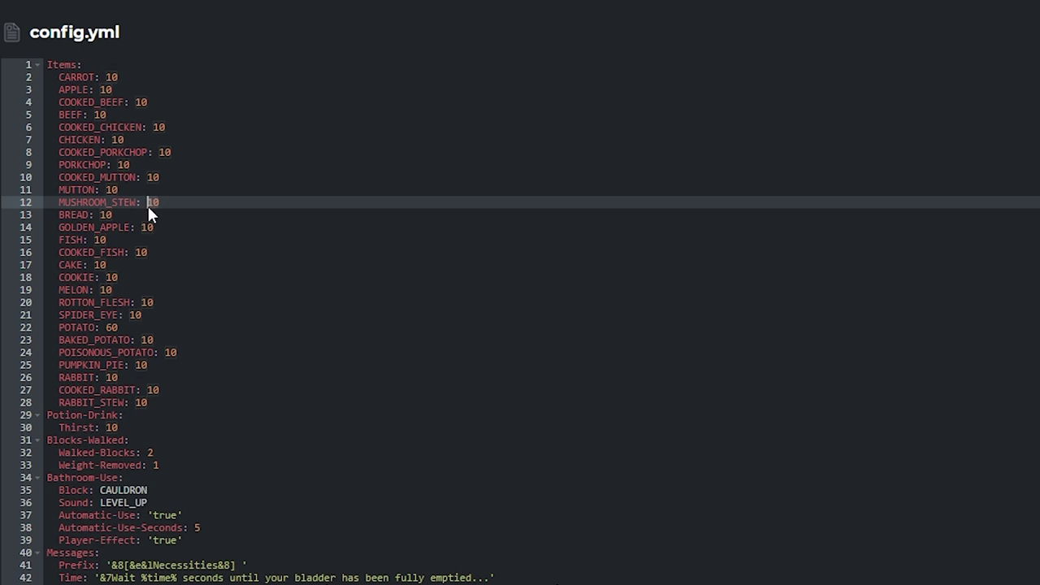
{"action": "key", "text": "Delete"}
{"action": "scroll", "coordinate": [261, 349], "scroll_direction": "down", "scroll_amount": 4}
{"action": "left_click", "coordinate": [130, 268]}
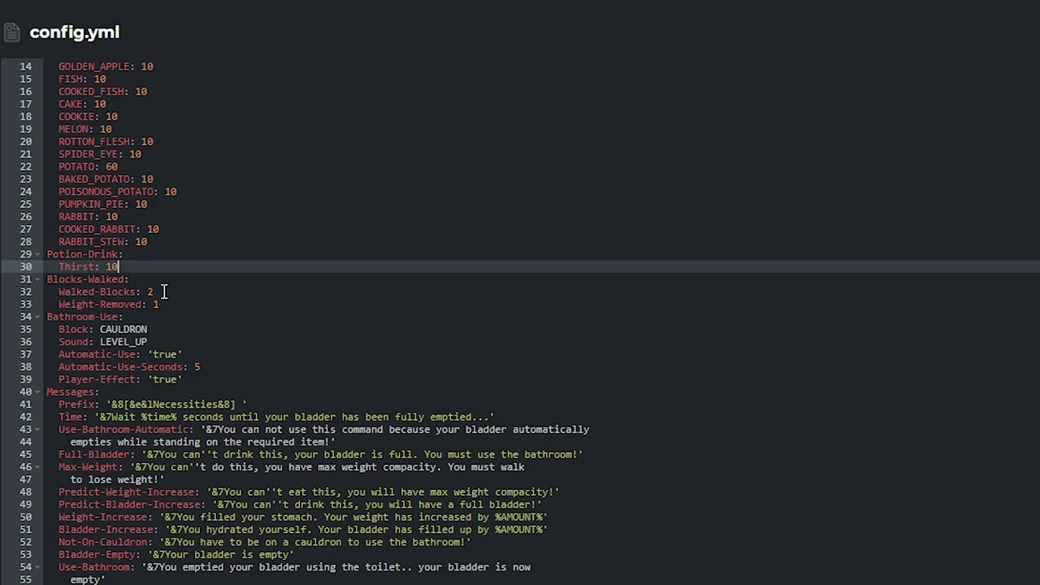
Step: Set Walked-Blocks to 6 and Weight-Removed to 10, then review the bathroom settings
{"action": "double_click", "coordinate": [150, 291]}
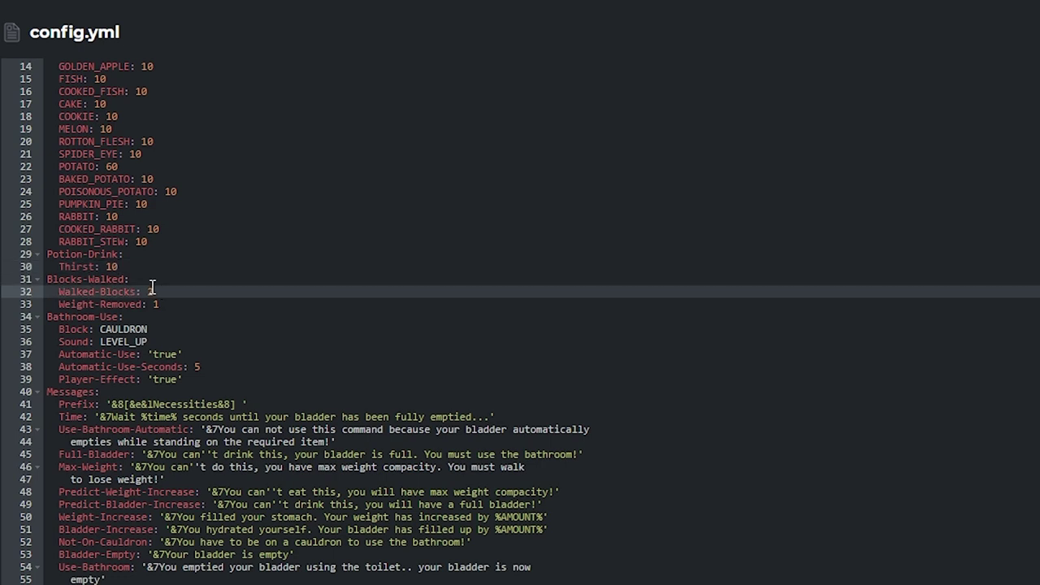
{"action": "type", "text": "6"}
{"action": "left_click", "coordinate": [154, 302]}
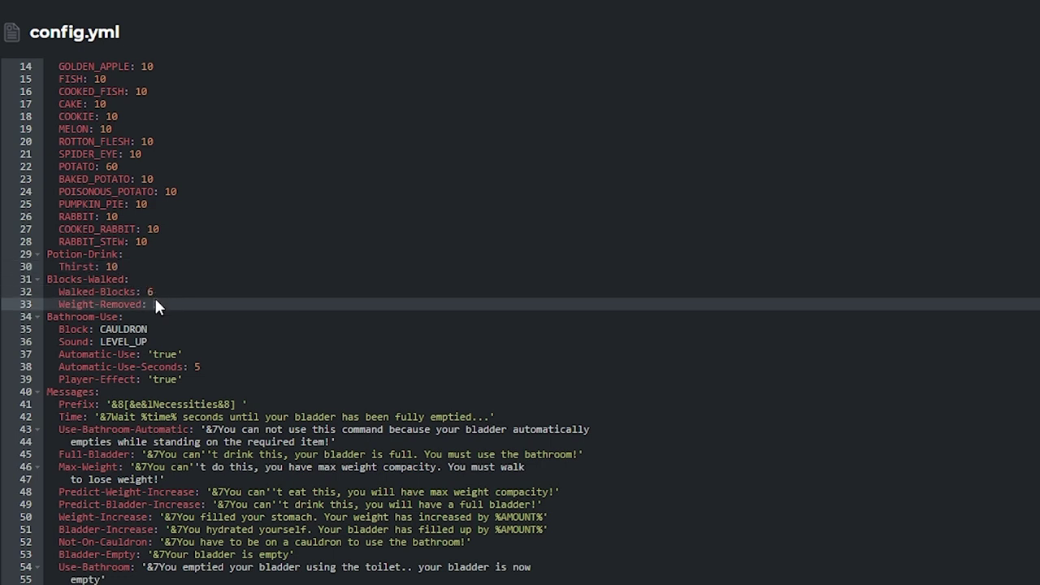
{"action": "type", "text": "10"}
{"action": "left_click", "coordinate": [186, 329]}
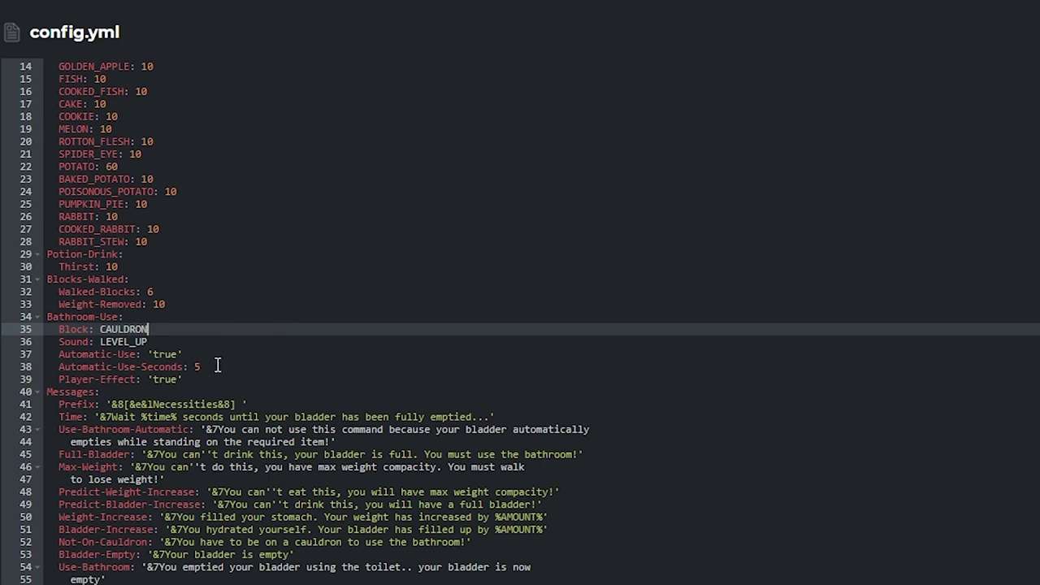
{"action": "left_click", "coordinate": [799, 354]}
{"action": "scroll", "coordinate": [799, 350], "scroll_direction": "down", "scroll_amount": 4}
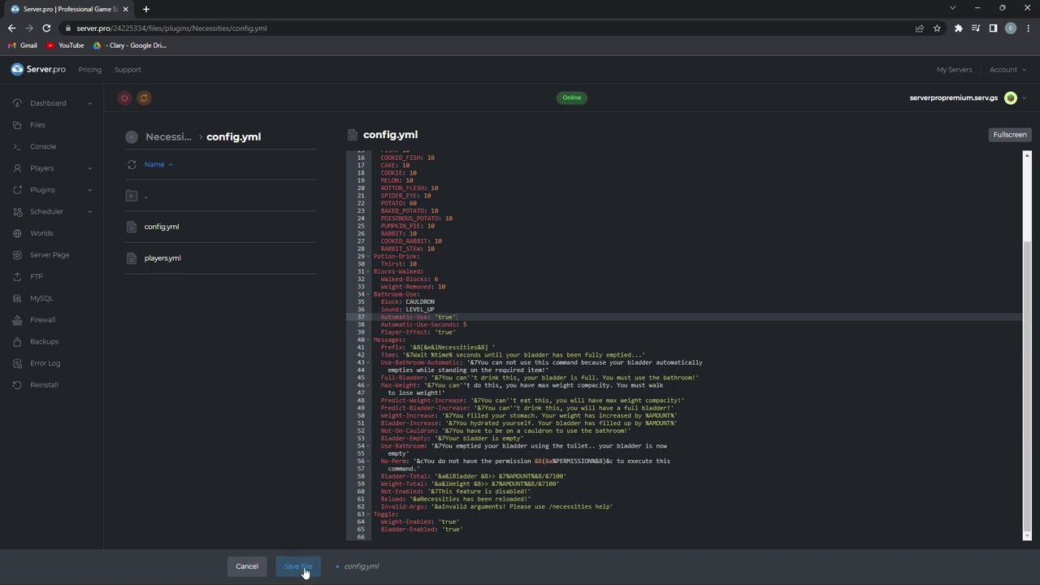
Step: Save the edited Necessities config.yml, then restart the server to load the new settings
{"action": "left_click", "coordinate": [302, 568]}
{"action": "left_click", "coordinate": [144, 98]}
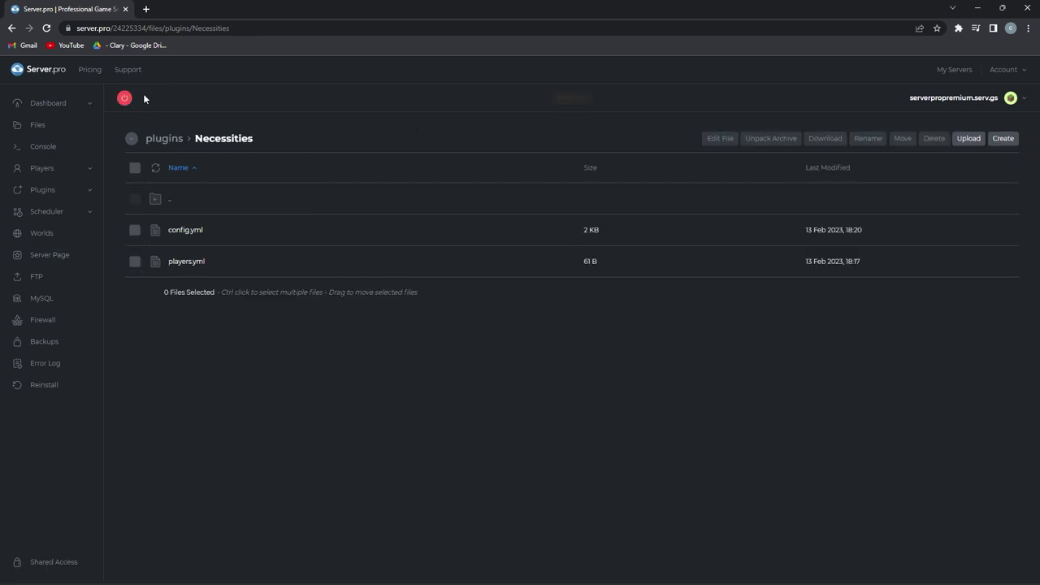